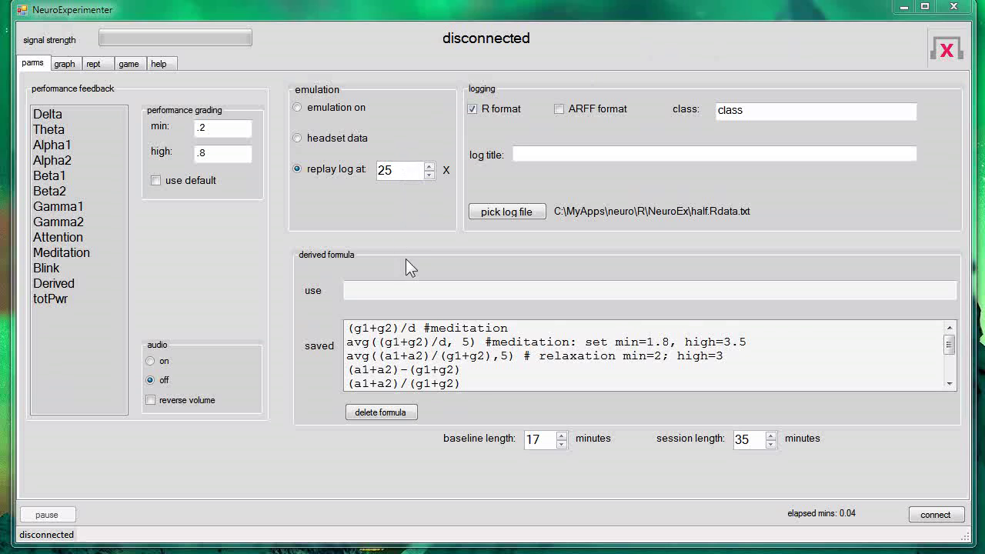
# - Replay the half.Rdata.txt log at 25X and view its summary graph
pyautogui.click(933, 511)
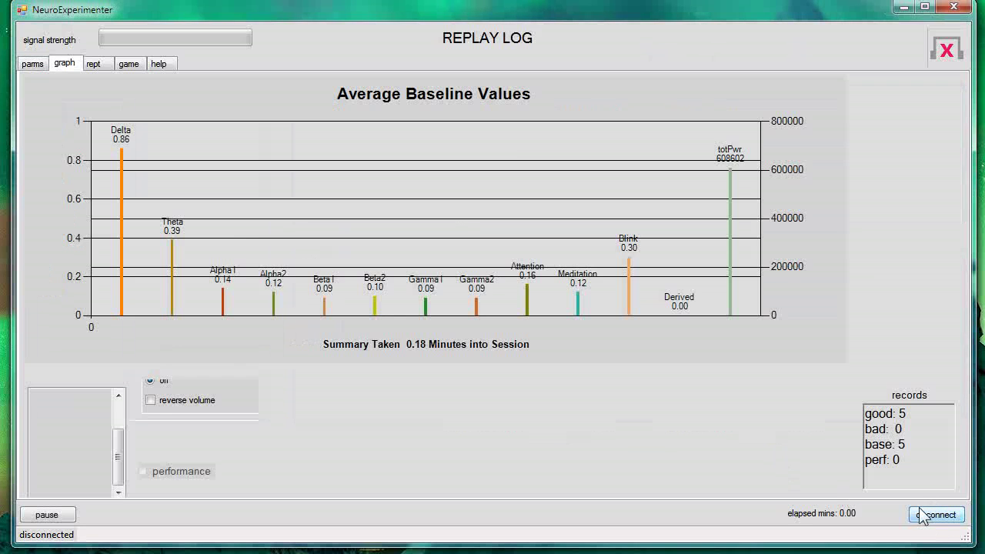
pyautogui.click(32, 64)
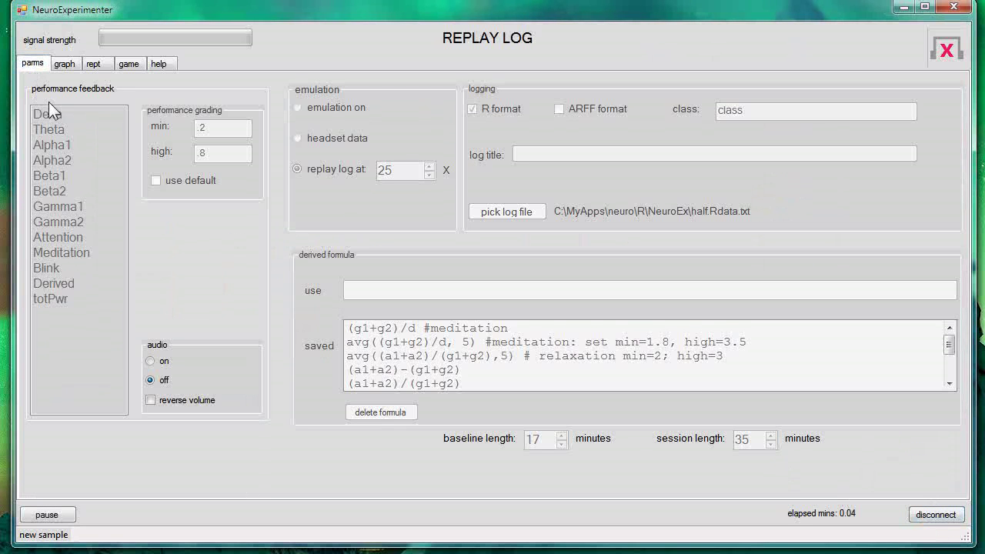
pyautogui.click(66, 67)
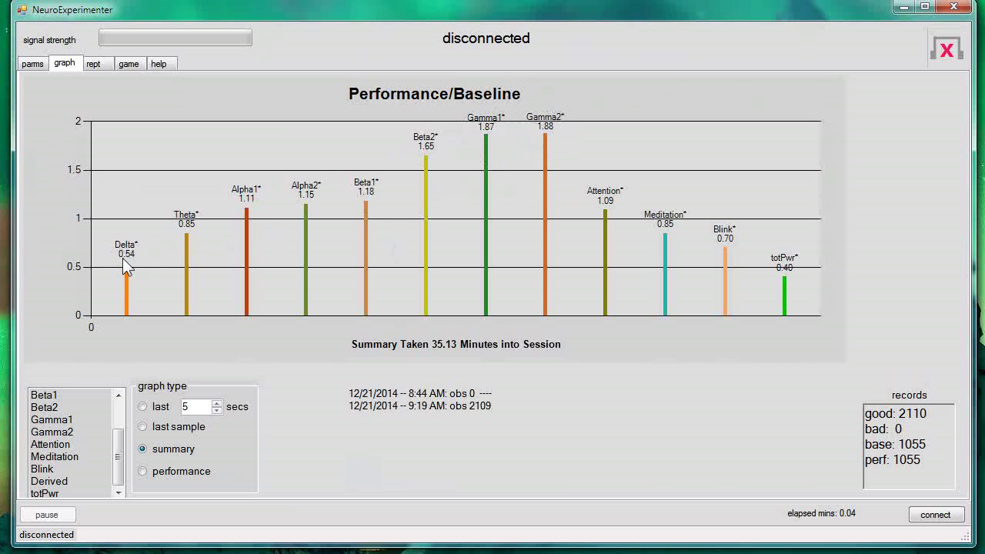
# - Load the saved formula (g1+g2)/d #meditation and select Derived as the performance feedback measure
pyautogui.click(33, 65)
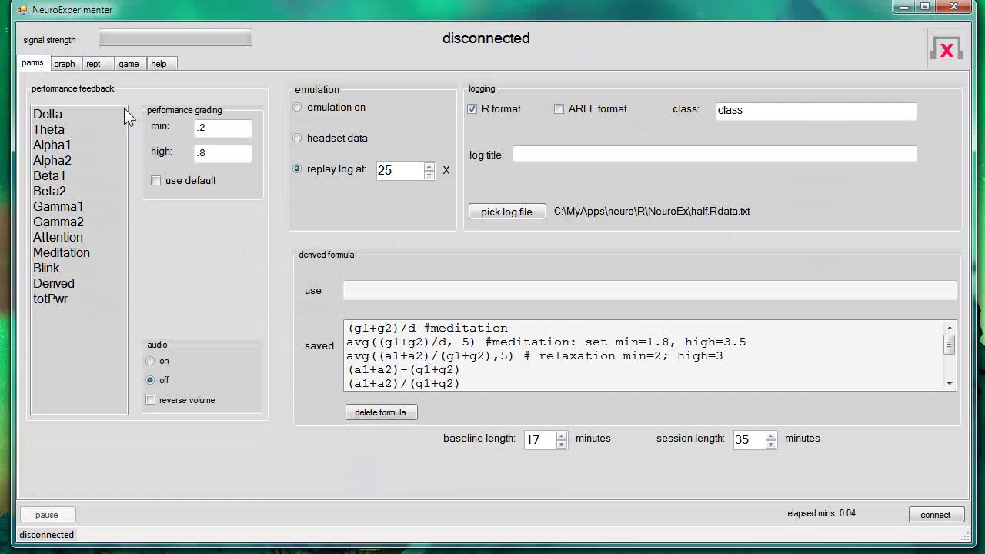
pyautogui.click(419, 328)
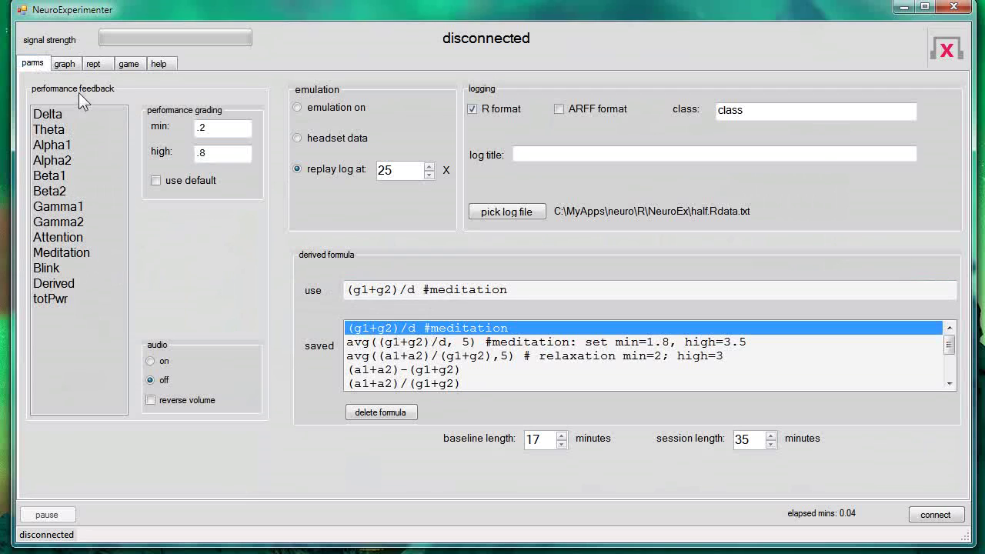
pyautogui.click(68, 282)
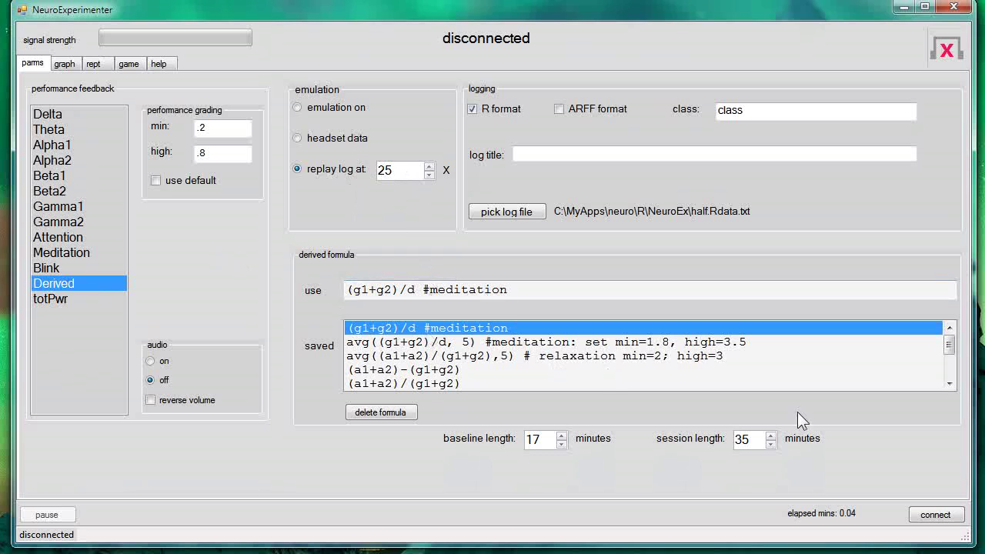
# - Replay the log with the derived formula and show the performance graph for Derived
pyautogui.click(937, 517)
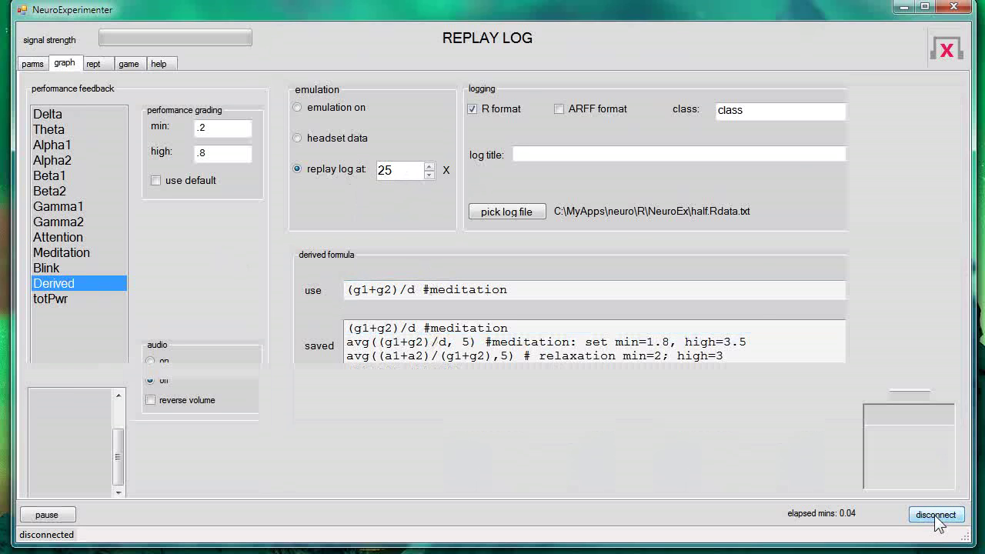
pyautogui.click(33, 65)
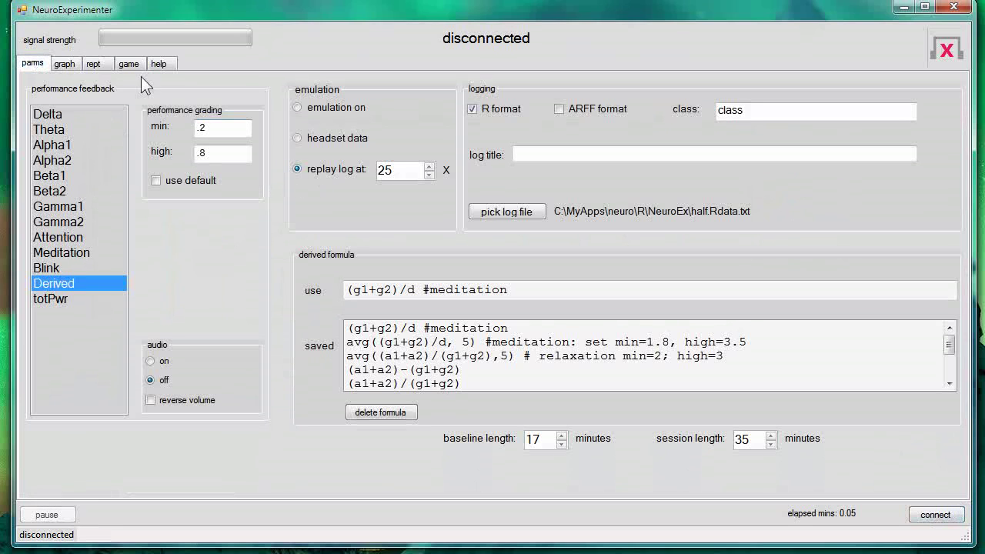
pyautogui.click(66, 65)
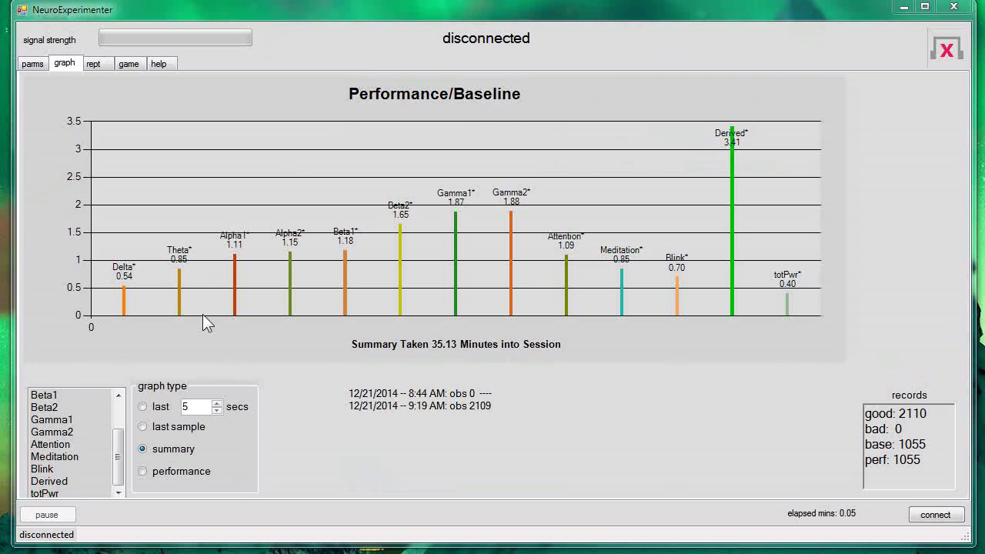
pyautogui.click(143, 472)
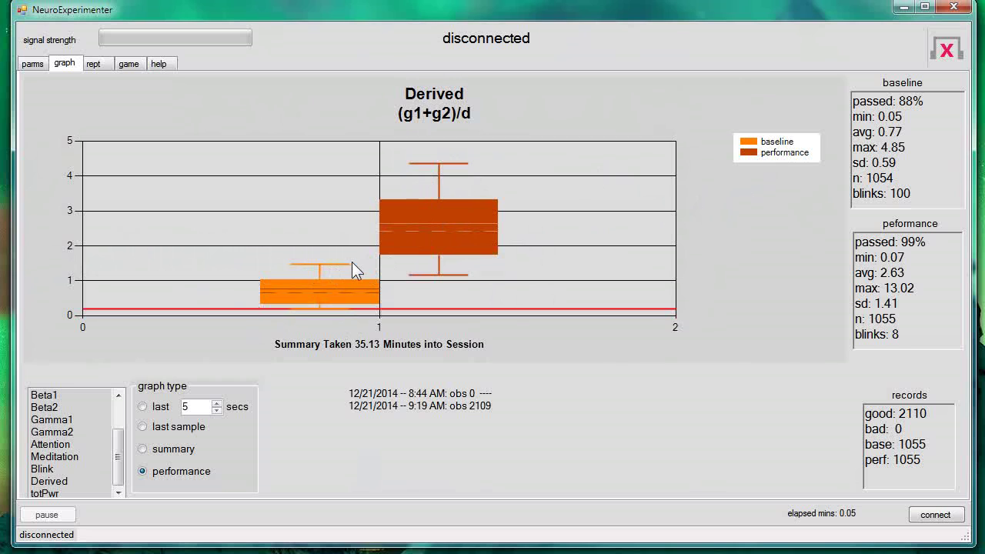
# - Set the performance grading for Derived to a minimum of 1.8 and a high of 3.5
pyautogui.click(31, 66)
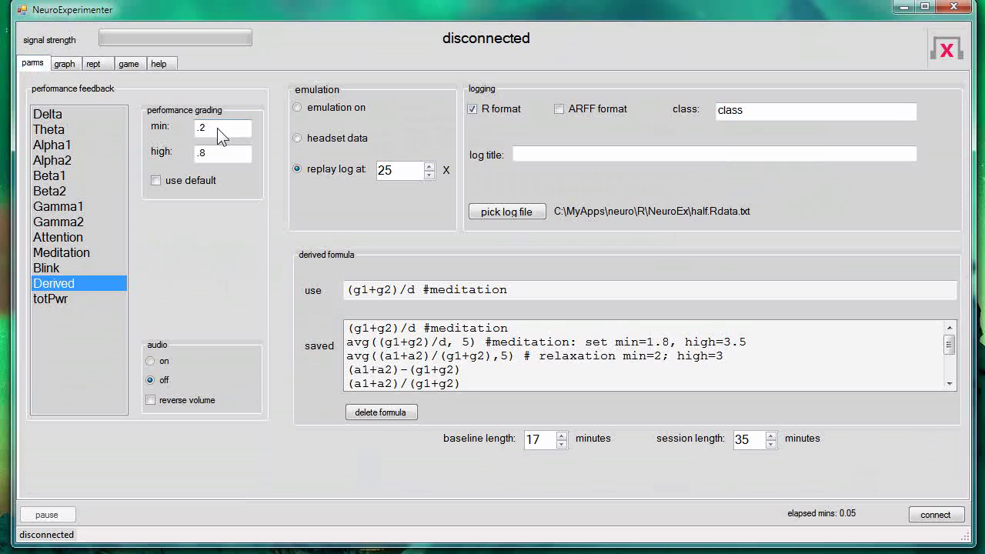
pyautogui.click(218, 130)
pyautogui.press('BackSpace')
pyautogui.press('BackSpace')
pyautogui.write('1.8')
pyautogui.click(223, 151)
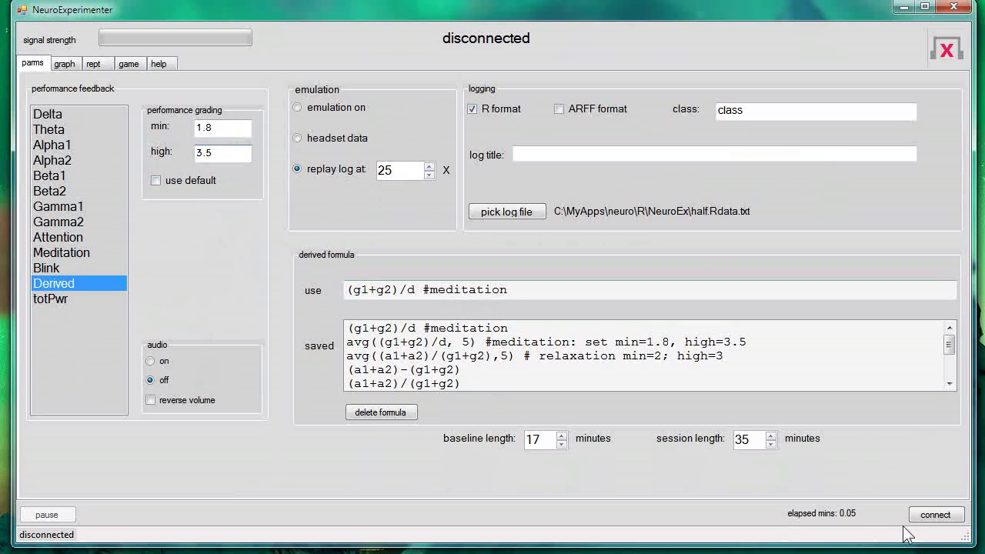
# - Replay the log again with the new grading thresholds and return to its graph
pyautogui.click(933, 519)
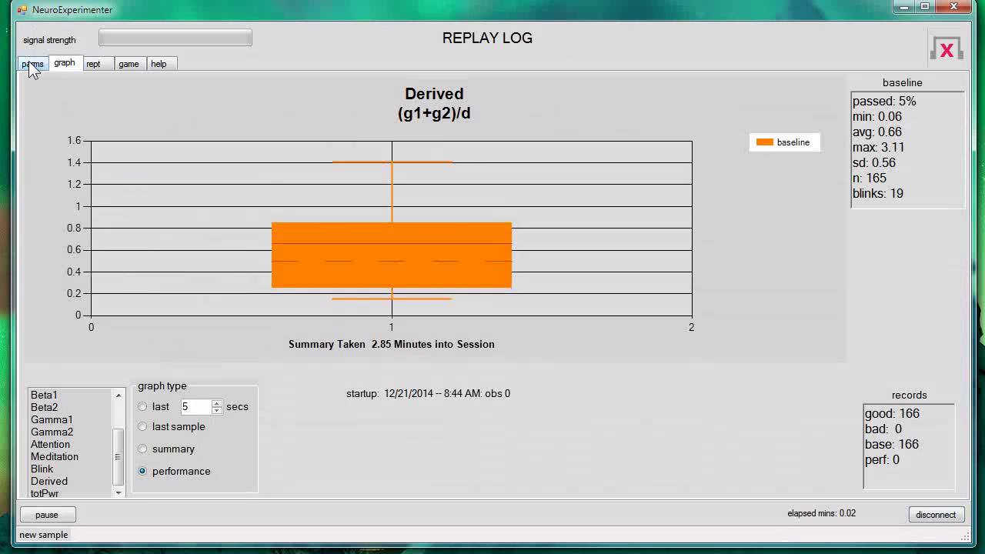
pyautogui.click(32, 64)
pyautogui.click(66, 66)
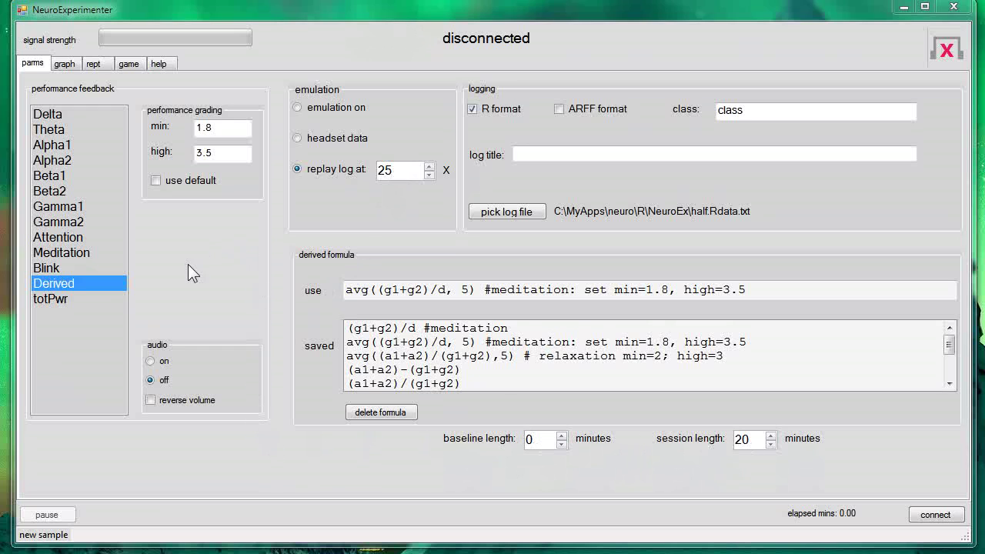
# - Replay the log with Meditation plotted on the last-sample graph, pause it, and open the session parameters
pyautogui.click(935, 515)
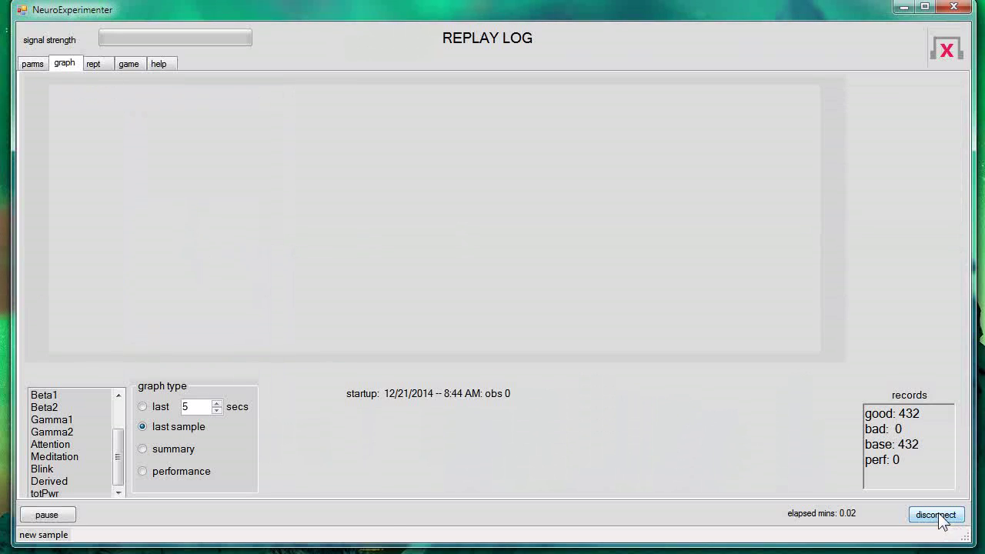
pyautogui.click(45, 457)
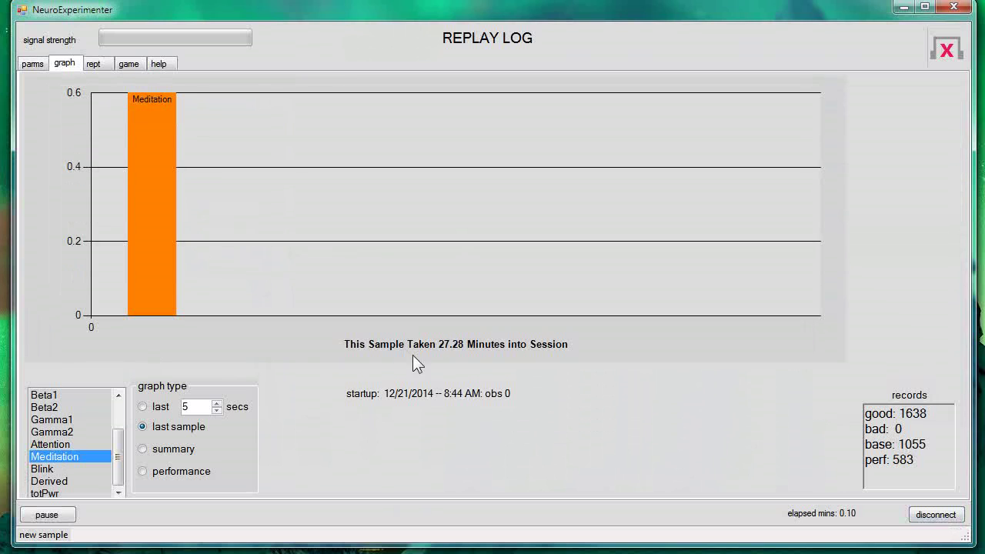
pyautogui.click(49, 518)
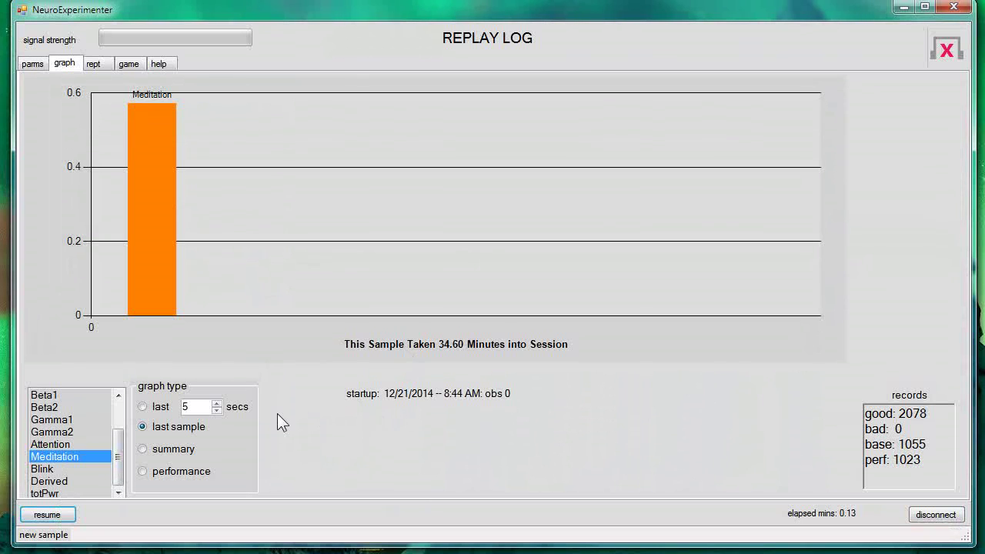
pyautogui.click(31, 68)
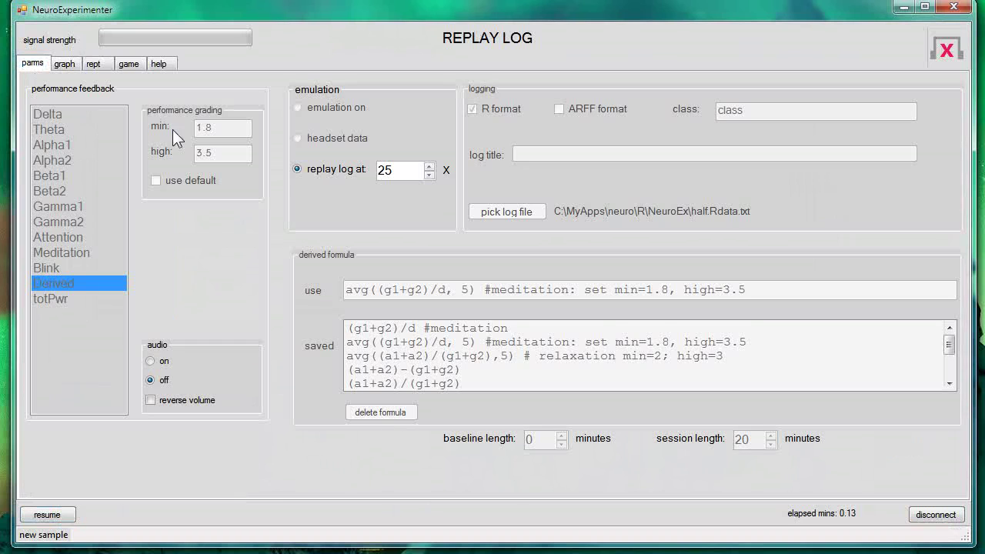
# - Disconnect and restart the log replay from the beginning, pausing it partway through the baseline
pyautogui.click(932, 515)
pyautogui.click(934, 515)
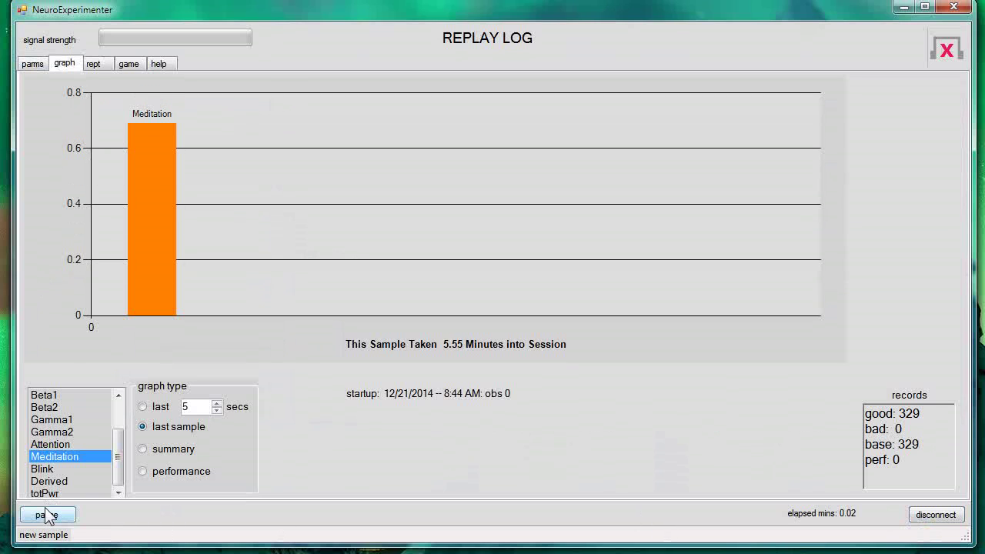
pyautogui.click(47, 514)
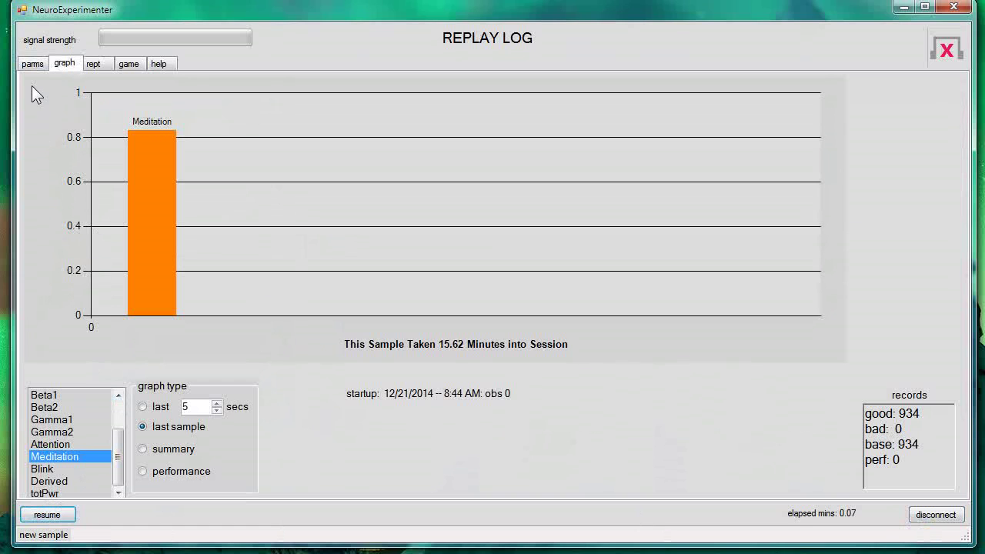
# - Set the log replay speed to 1X and turn the audio feedback on
pyautogui.click(32, 65)
pyautogui.doubleClick(382, 171)
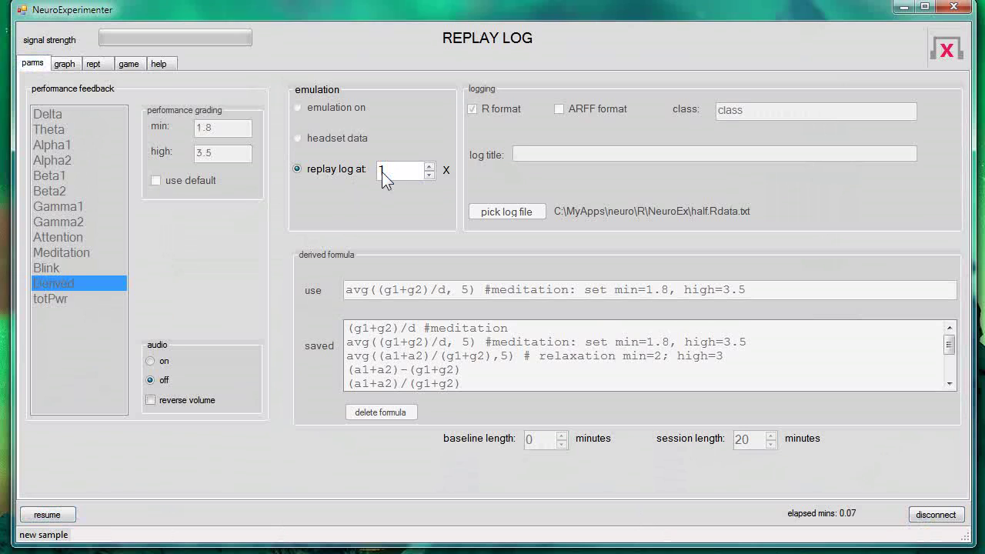
pyautogui.click(150, 361)
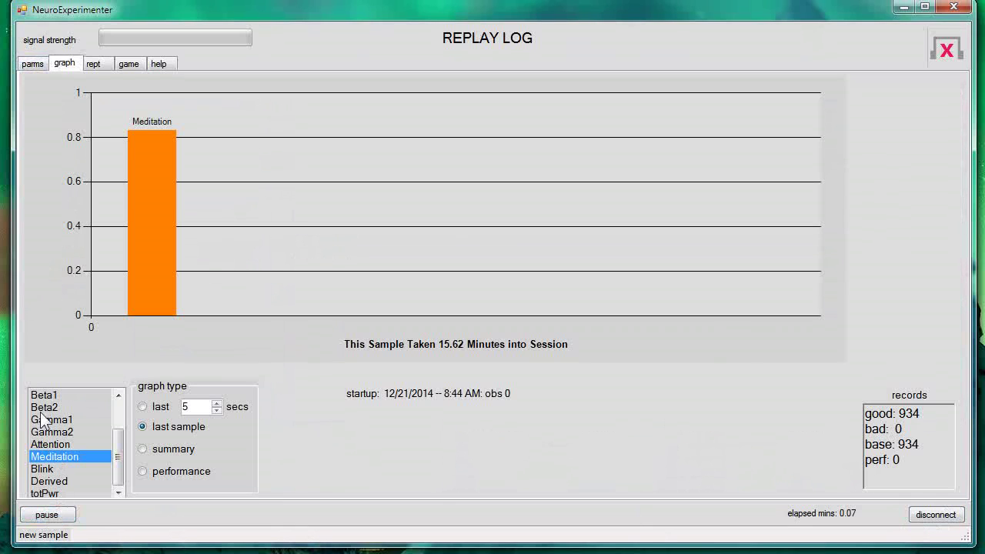
# - Graph the last 5 seconds of data, adding Derived and removing Meditation
pyautogui.click(142, 407)
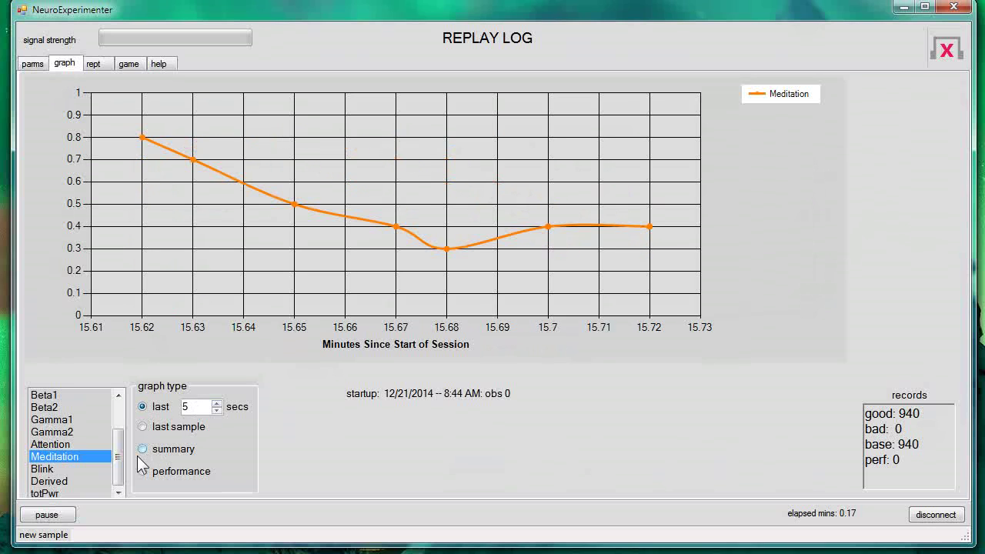
pyautogui.click(63, 480)
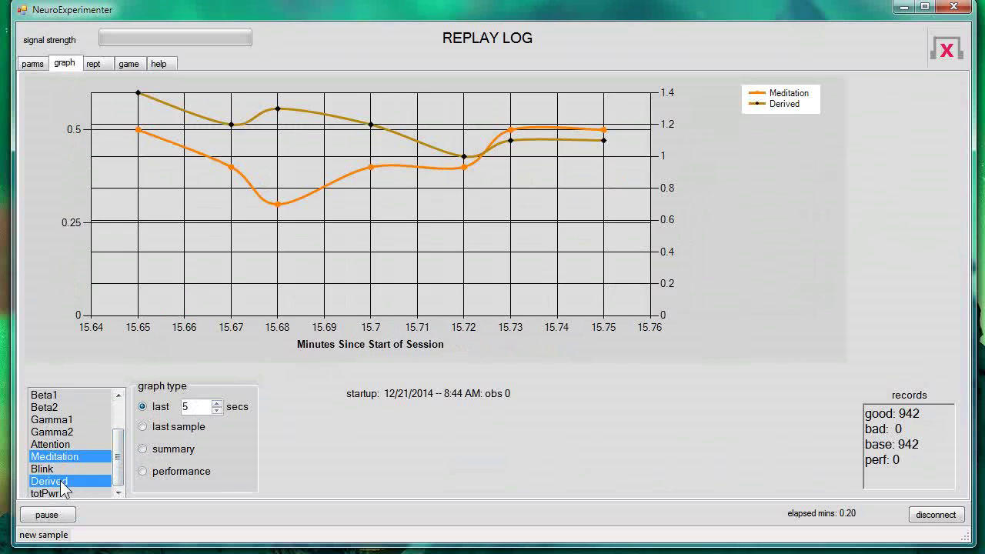
pyautogui.click(64, 456)
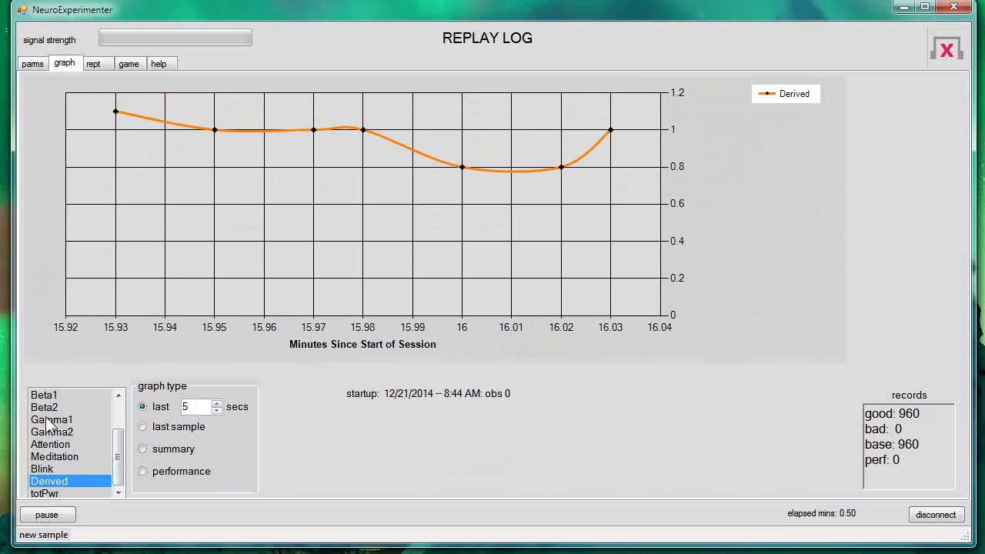
# - Check the session parameters and add Gamma1 and Gamma2 to the graph alongside Derived
pyautogui.click(32, 64)
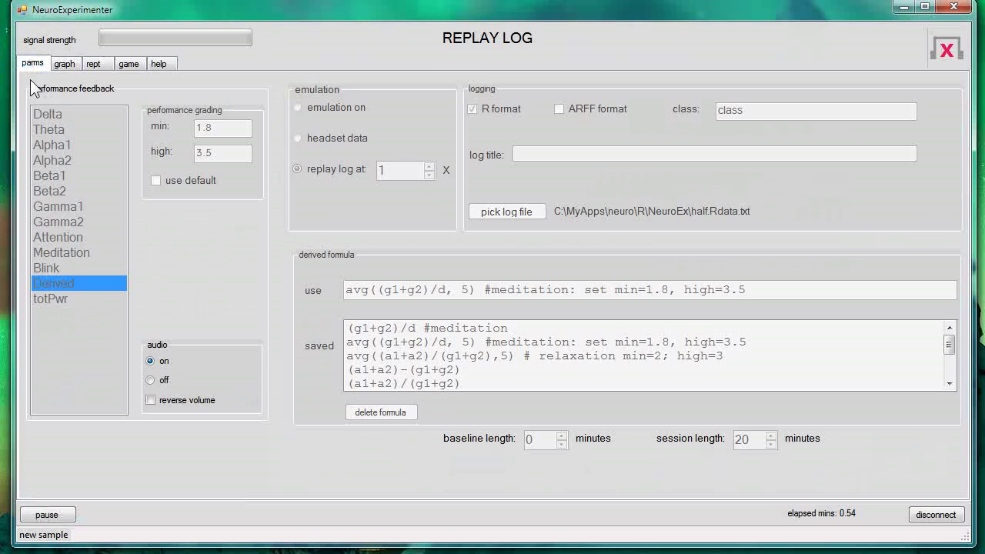
pyautogui.click(64, 64)
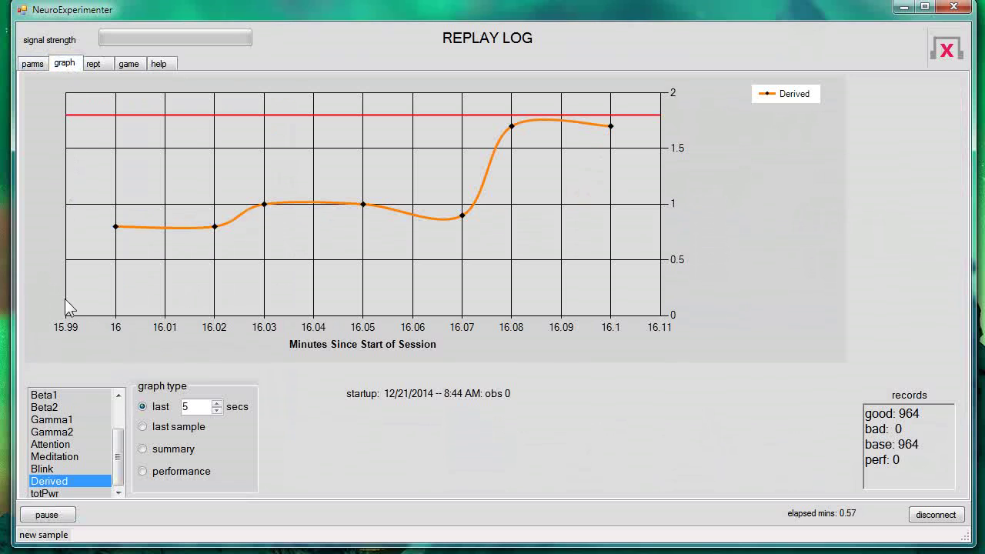
pyautogui.click(61, 420)
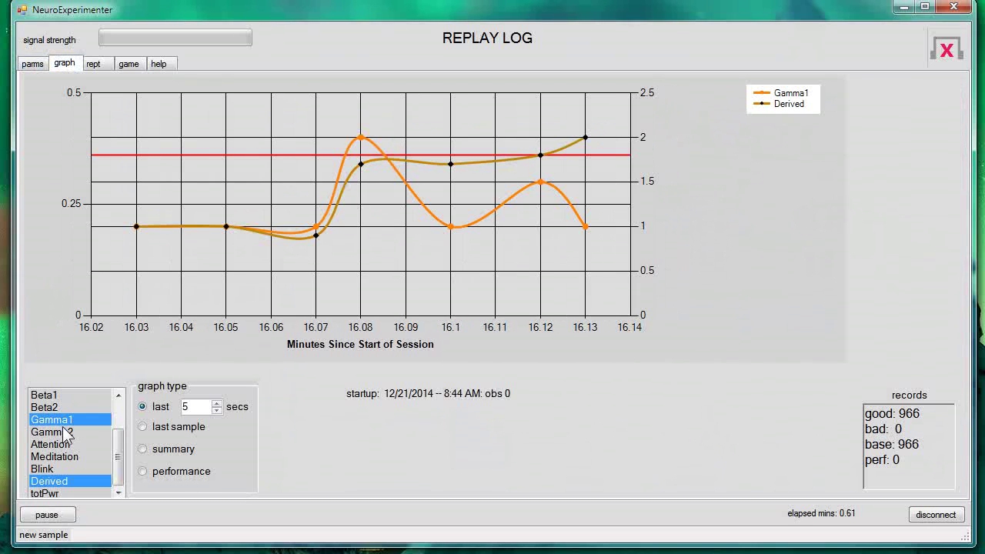
pyautogui.click(61, 432)
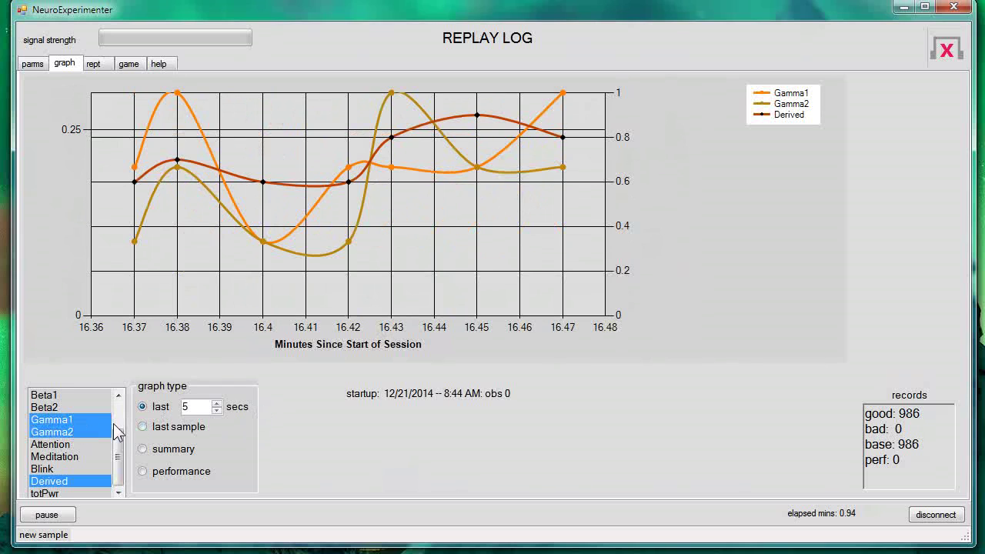
# - Change the graph type to last sample and remove Gamma1 and Gamma2, leaving only Derived
pyautogui.click(143, 427)
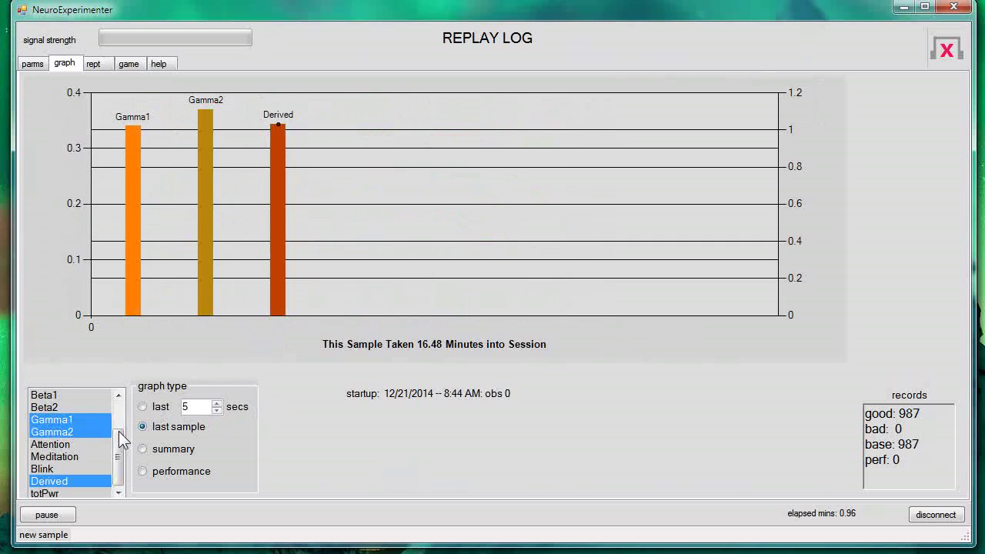
pyautogui.click(51, 420)
pyautogui.click(52, 431)
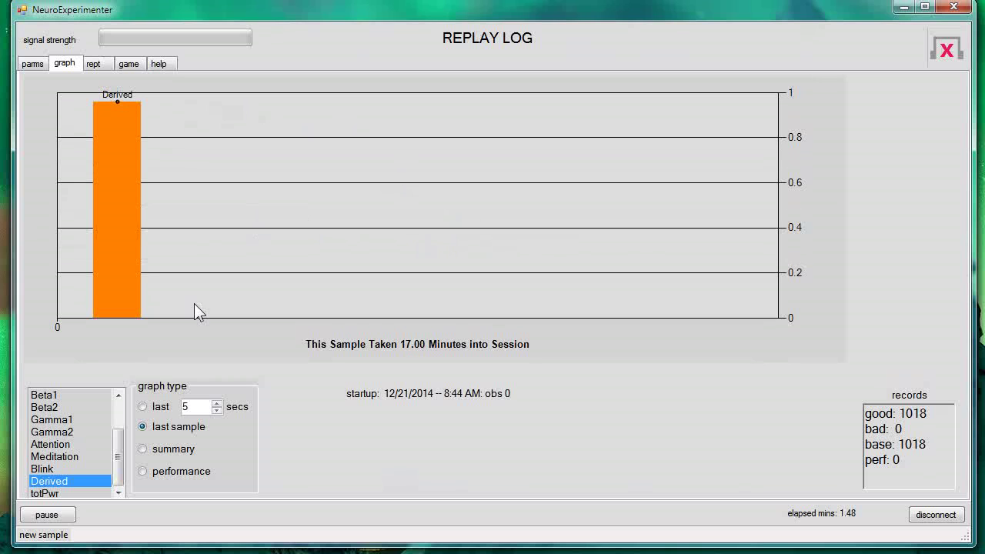
# - Pause the log replay, set its speed to 25X, and resume it
pyautogui.click(30, 66)
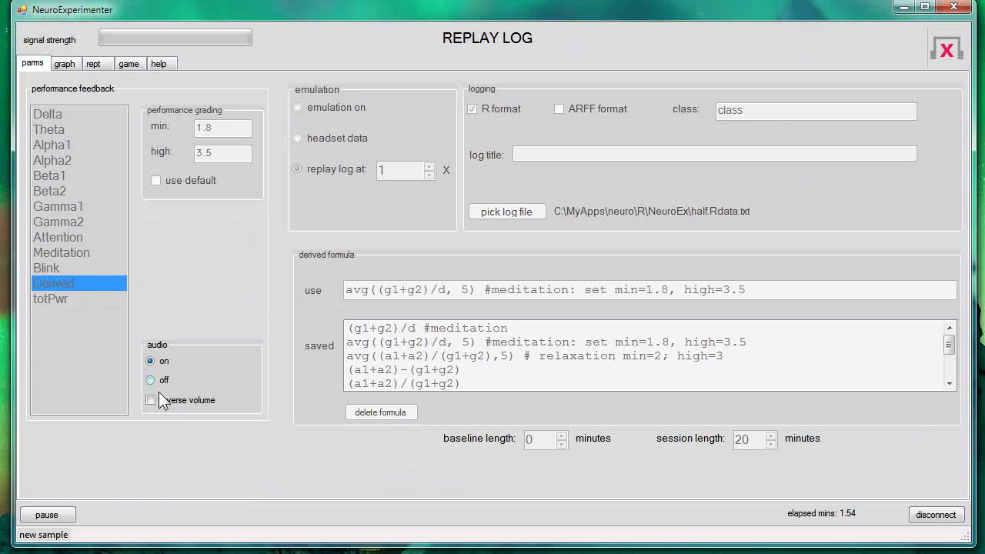
pyautogui.click(46, 514)
pyautogui.click(400, 172)
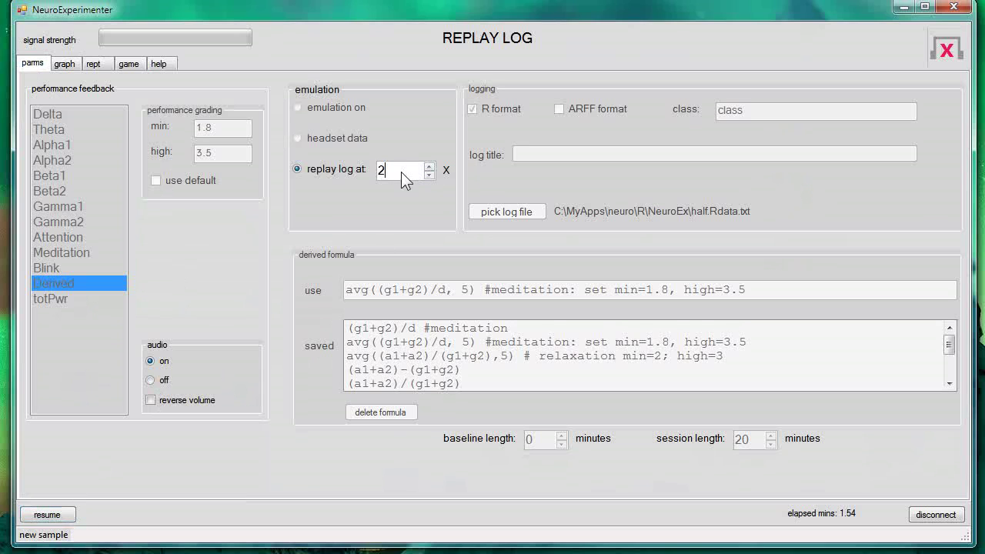
pyautogui.write('5')
pyautogui.click(48, 515)
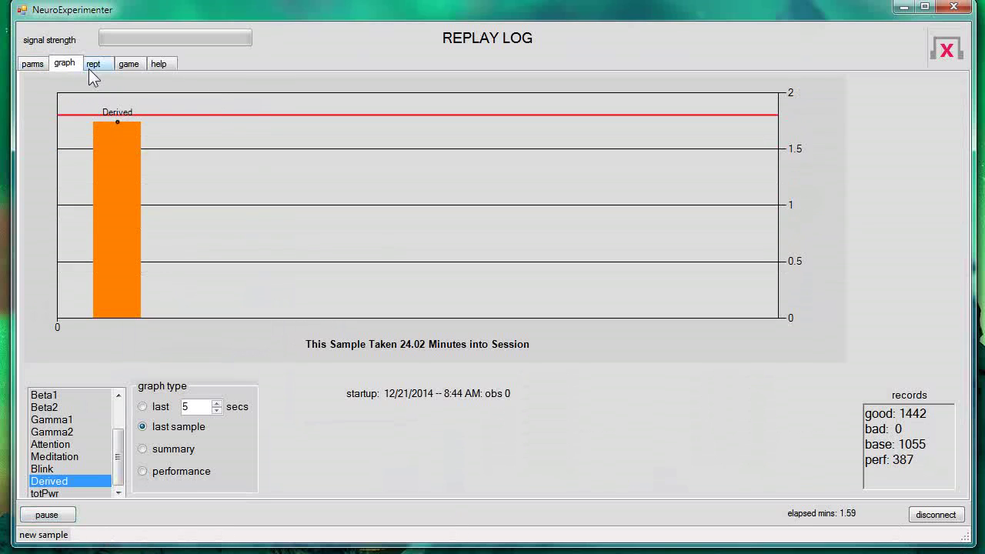
# - Show the performance graph comparing baseline and performance for Derived over the replayed session
pyautogui.click(45, 68)
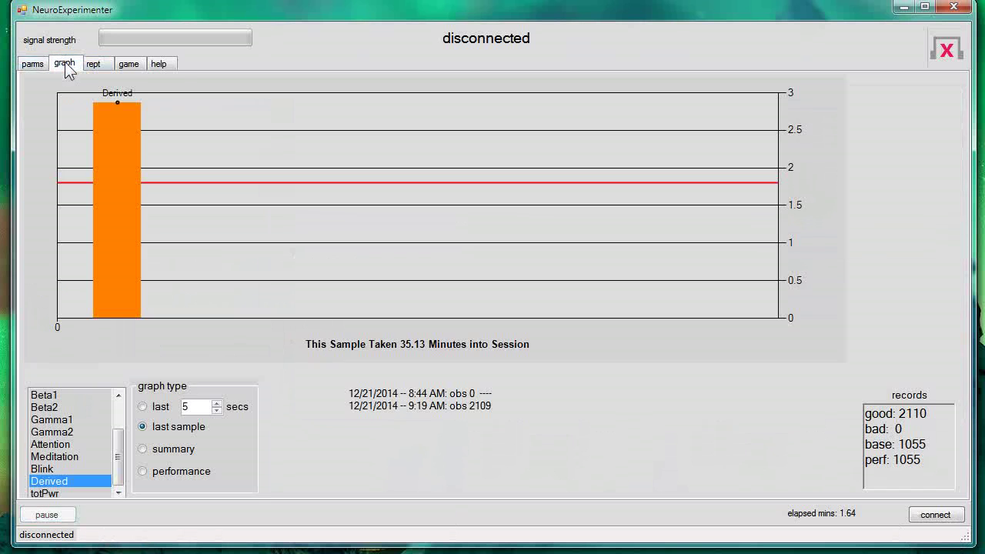
pyautogui.click(65, 65)
pyautogui.click(143, 471)
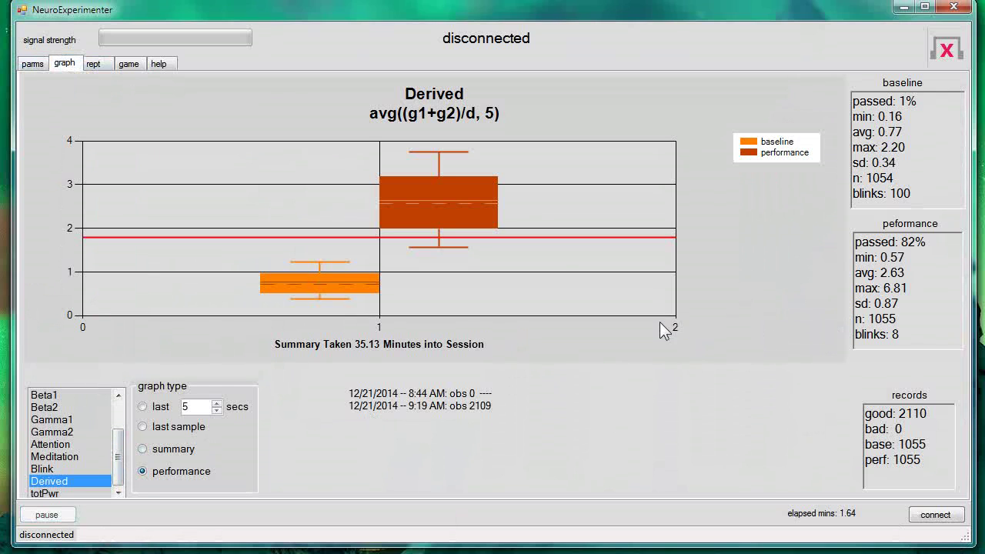